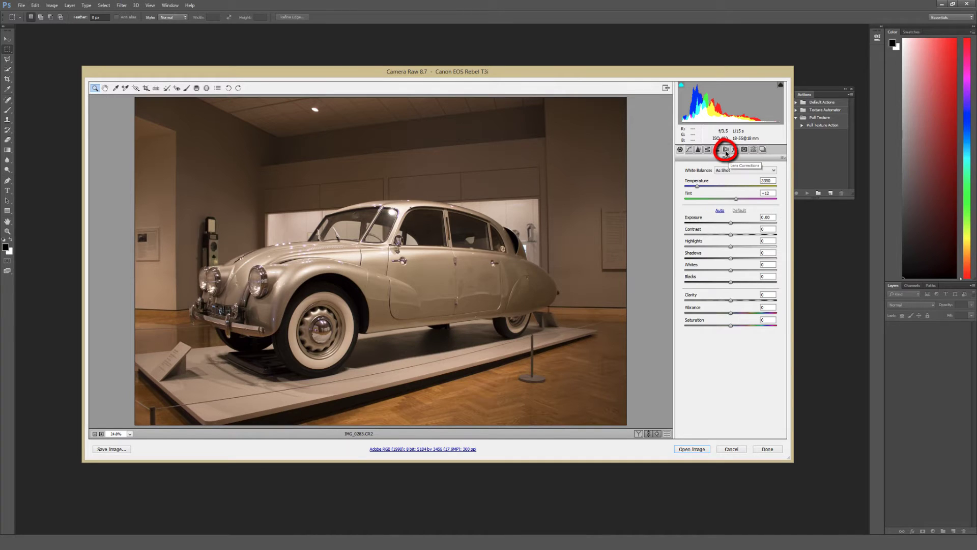
Enable lens profile corrections and set the lens make to Canon for the EF-S 18-55mm profile
left_click(727, 150)
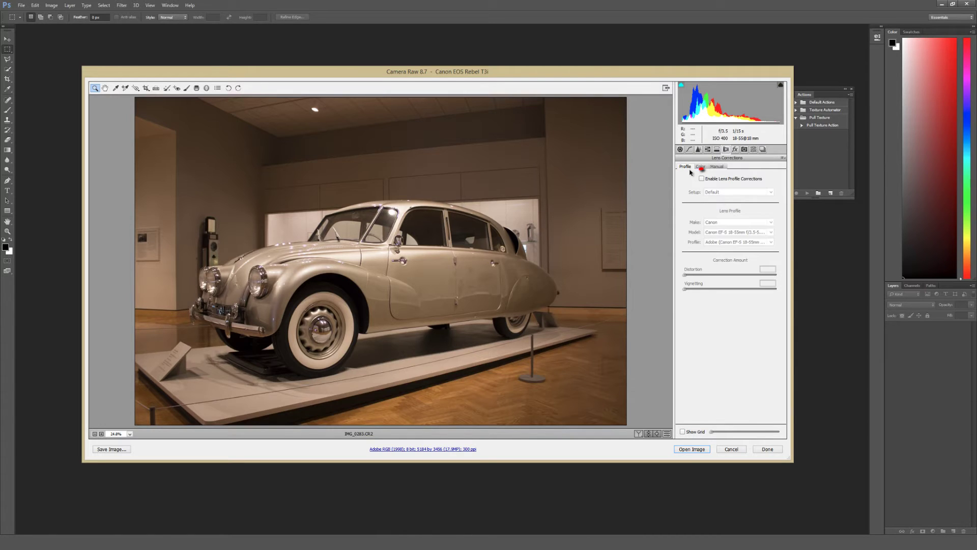
left_click(702, 179)
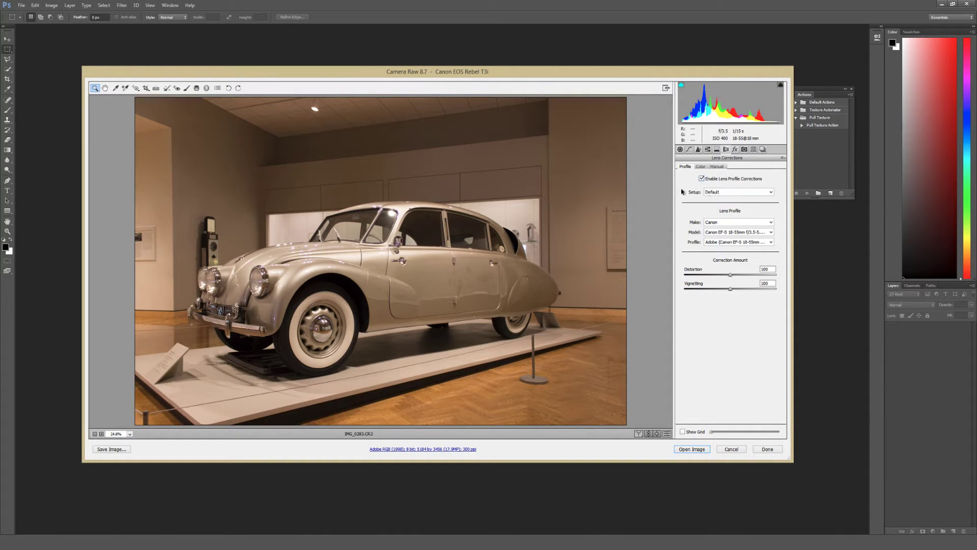
left_click(726, 192)
left_click(718, 198)
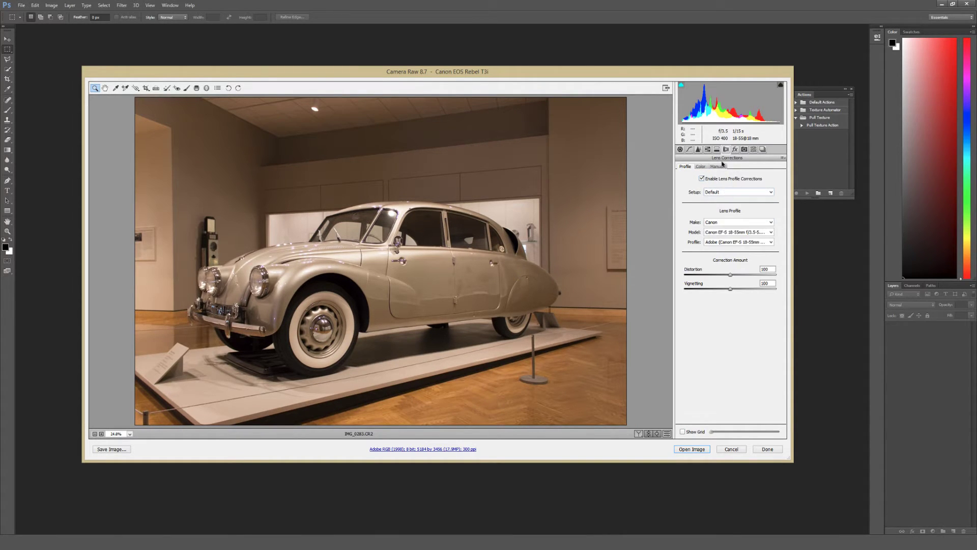
left_click(733, 193)
left_click(721, 206)
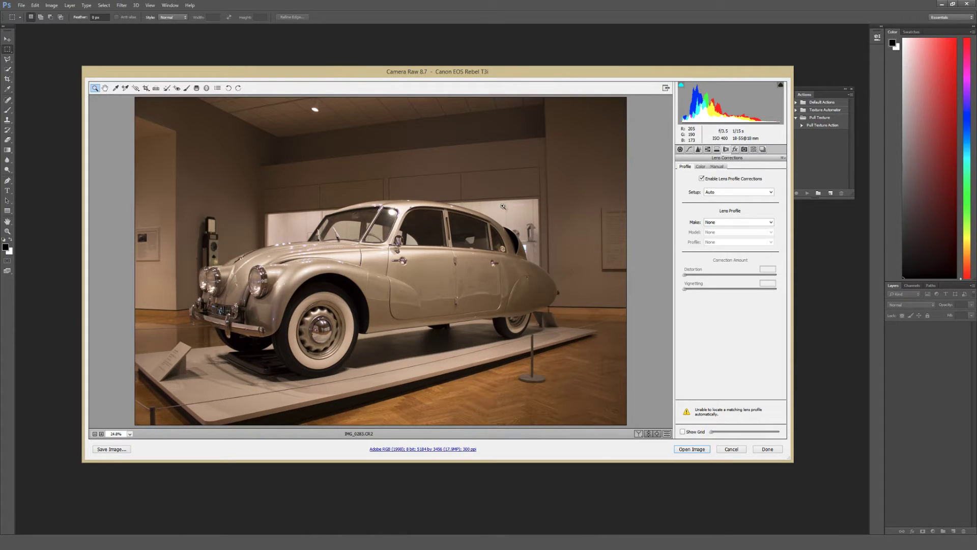
left_click(743, 222)
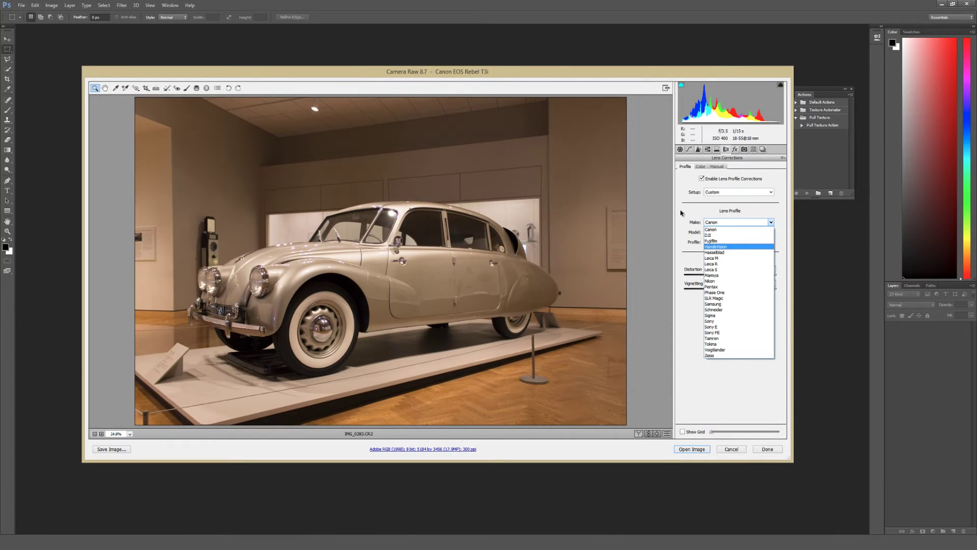
left_click(718, 229)
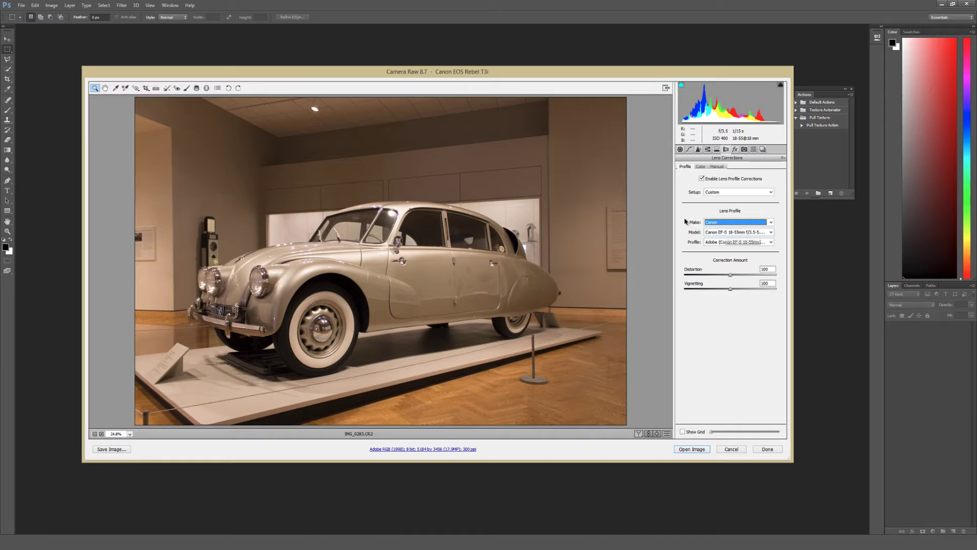
left_click(702, 179)
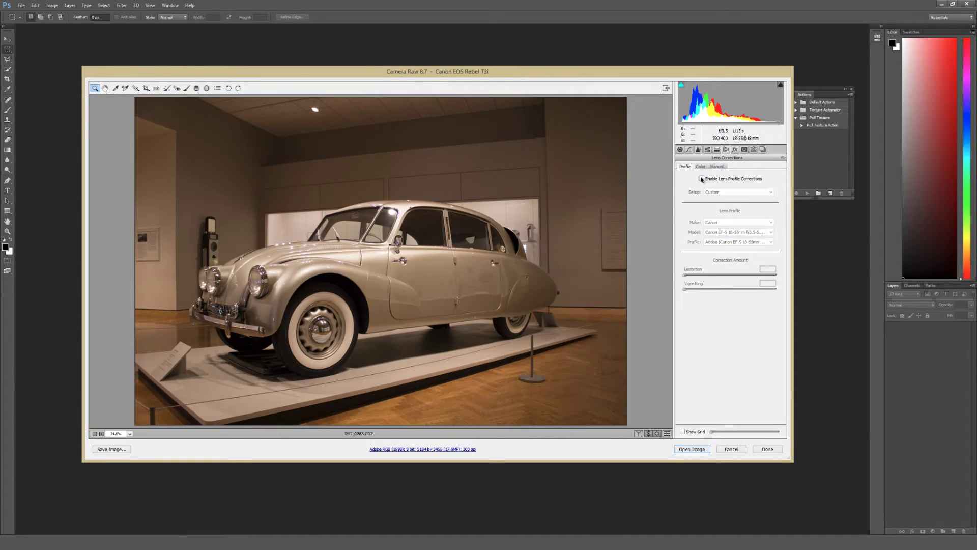
left_click(416, 269)
key("ctrl+z")
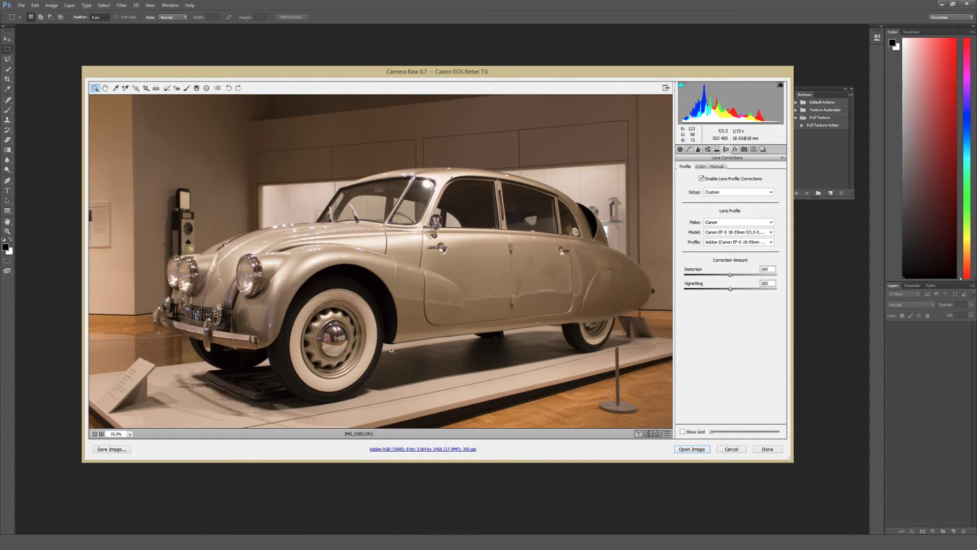
left_click(702, 179)
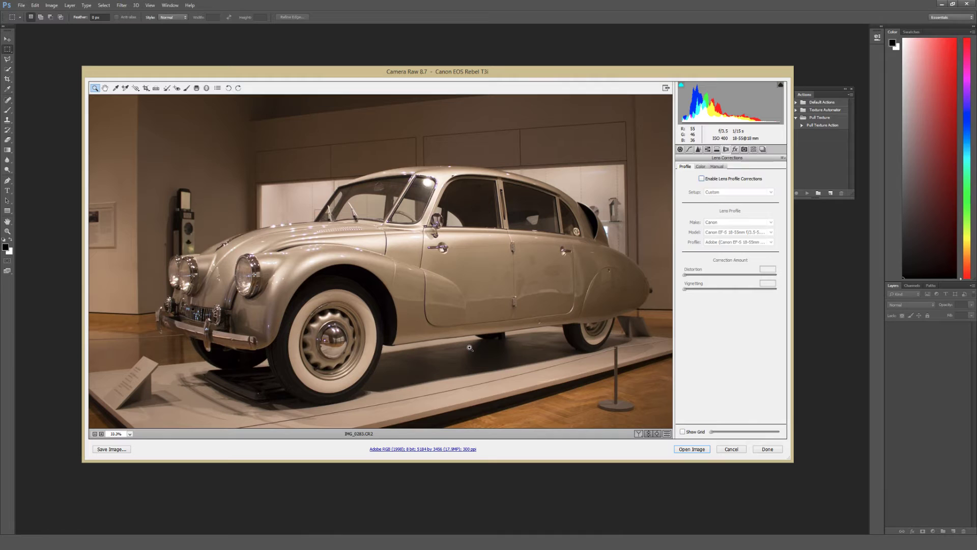
left_click(702, 179)
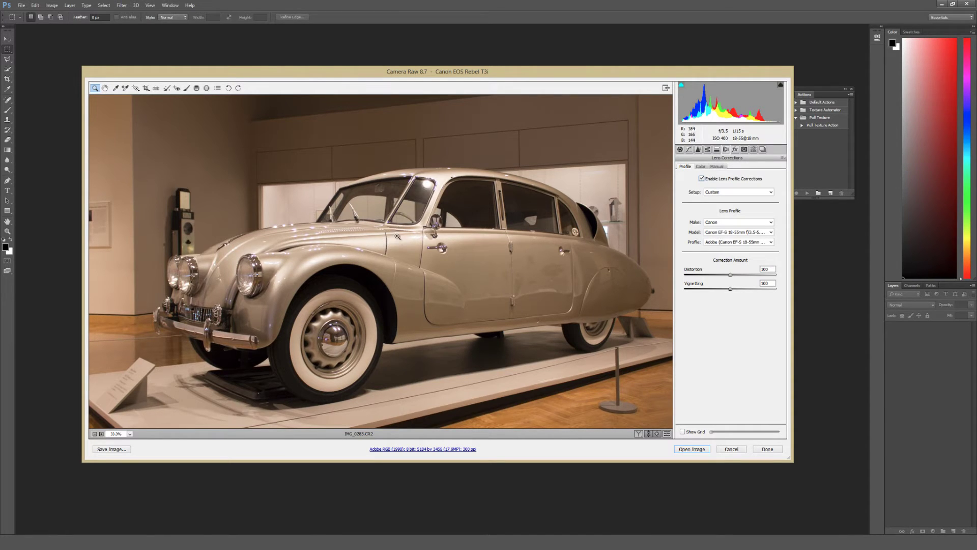
left_click(94, 434)
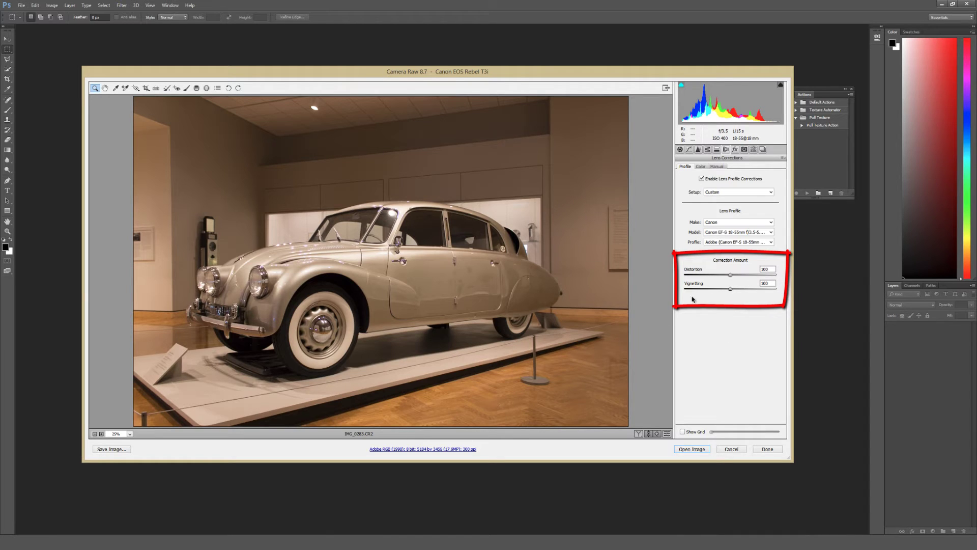
With the preview back at 25%, raise the Vignetting correction amount to 141
left_click(95, 434)
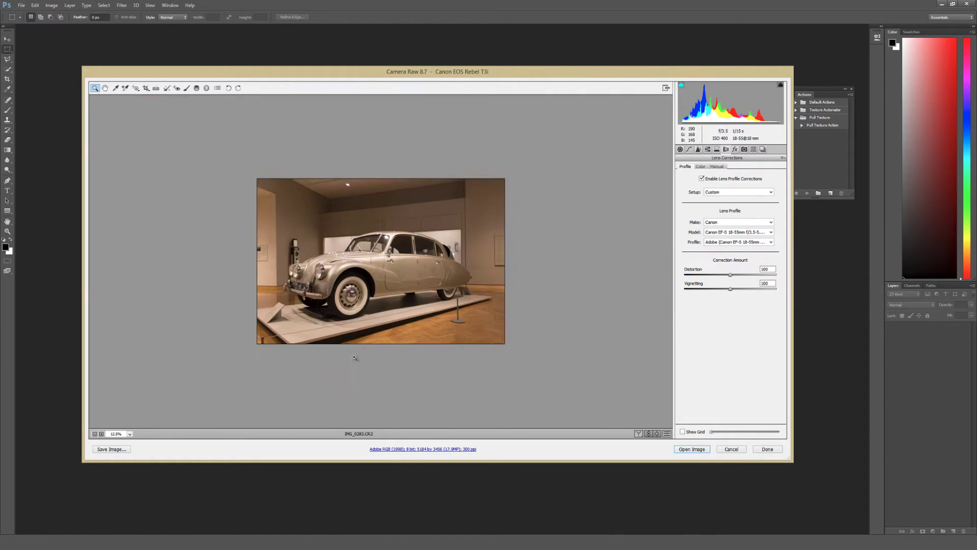
left_click(101, 433)
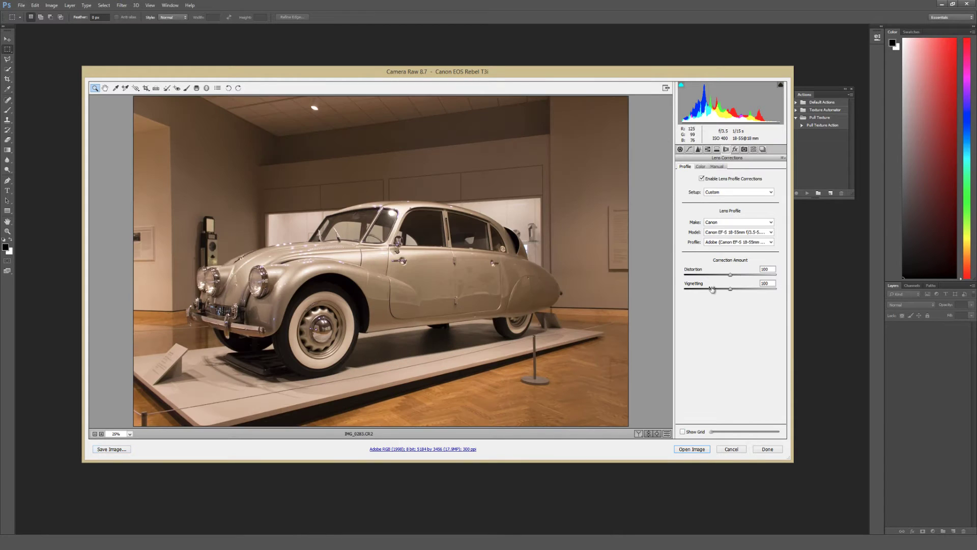
left_click_drag(730, 289, 770, 289)
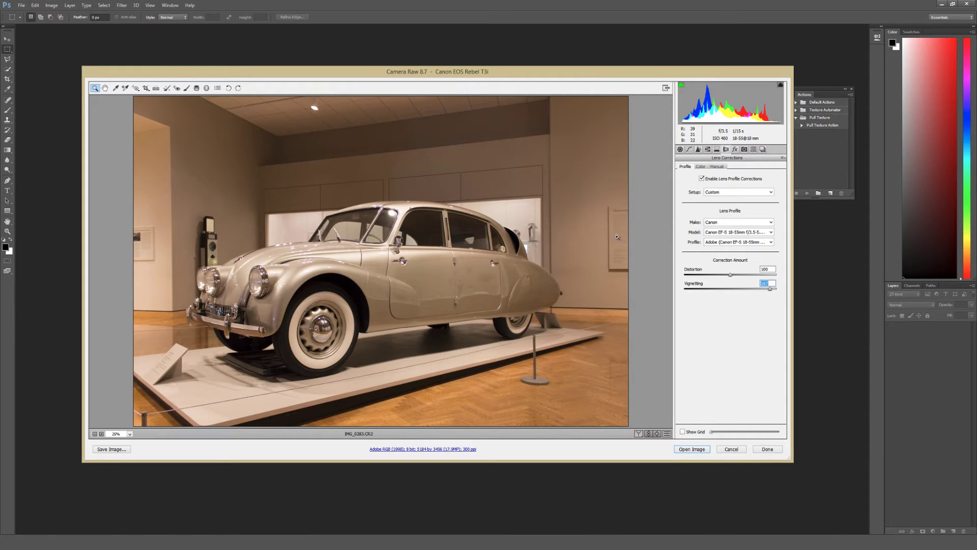
left_click_drag(770, 289, 748, 290)
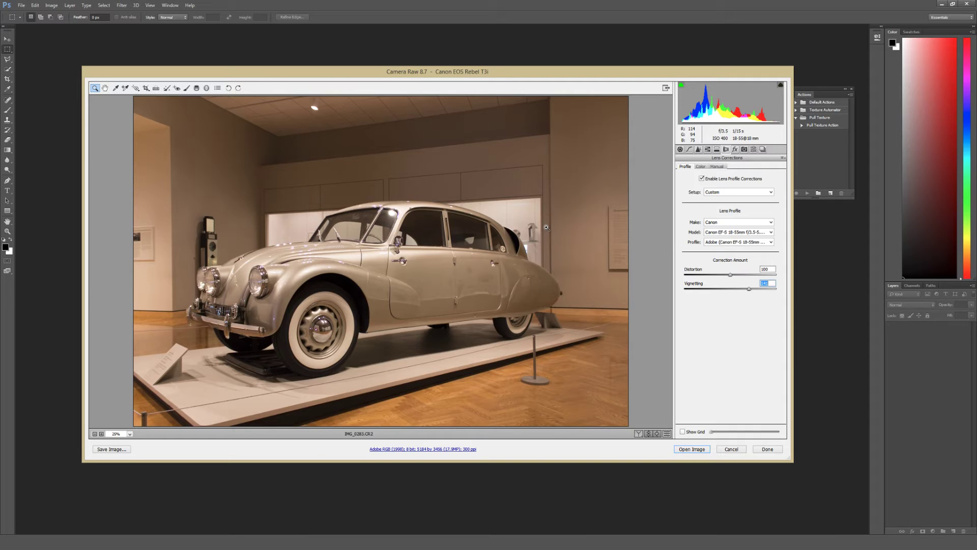
Overlay an enlarged alignment grid and fine-tune the Distortion correction amount to 98
left_click(683, 432)
mouse_move(730, 275)
left_mouse_down()
mouse_move(719, 276)
mouse_move(746, 276)
mouse_move(738, 277)
left_mouse_up()
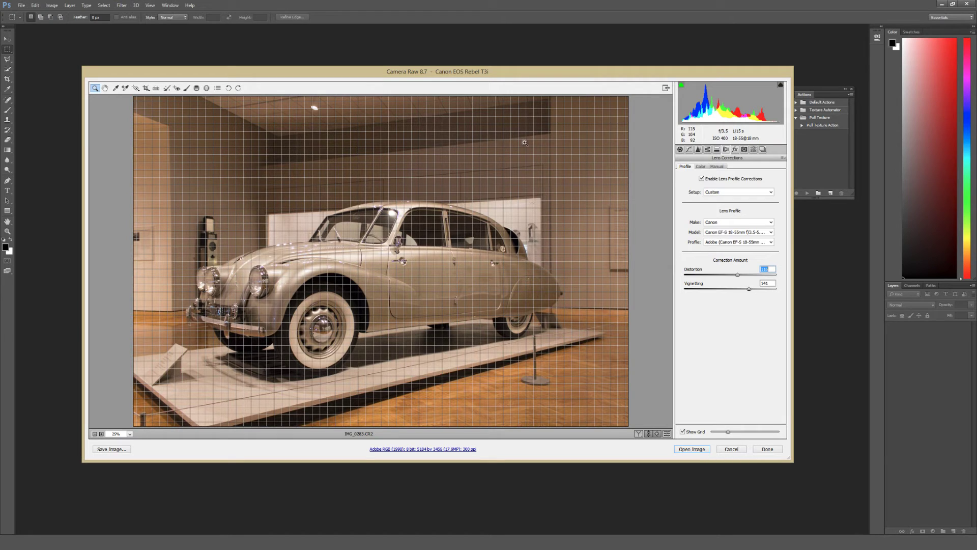
mouse_move(738, 275)
left_mouse_down()
mouse_move(754, 274)
mouse_move(730, 275)
left_mouse_up()
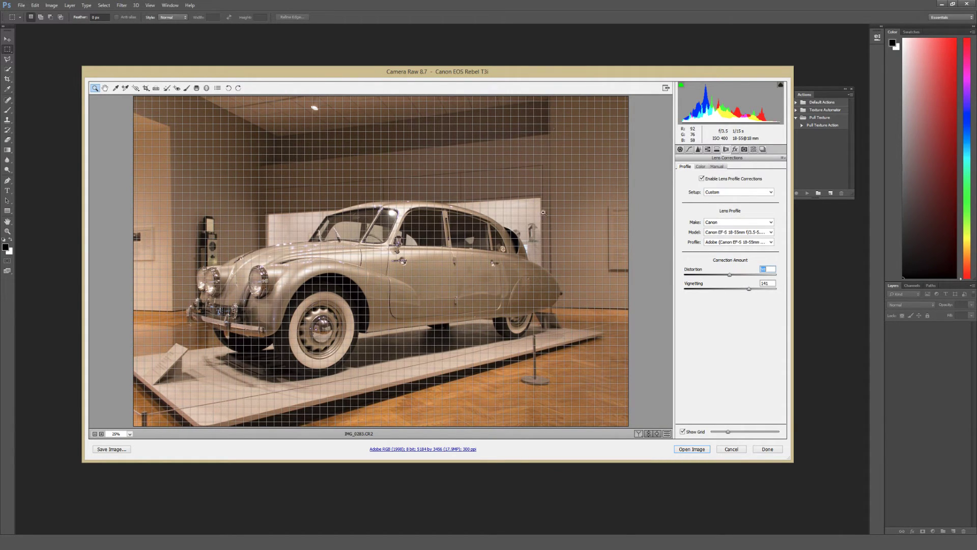
left_click_drag(728, 432, 751, 432)
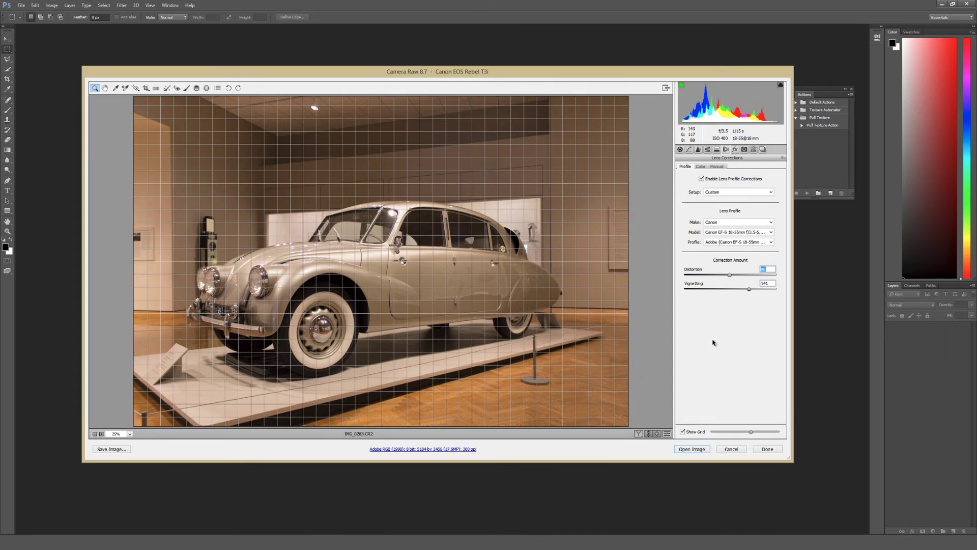
Hide the grid and set the Distortion correction amount to exactly 100
left_click(682, 432)
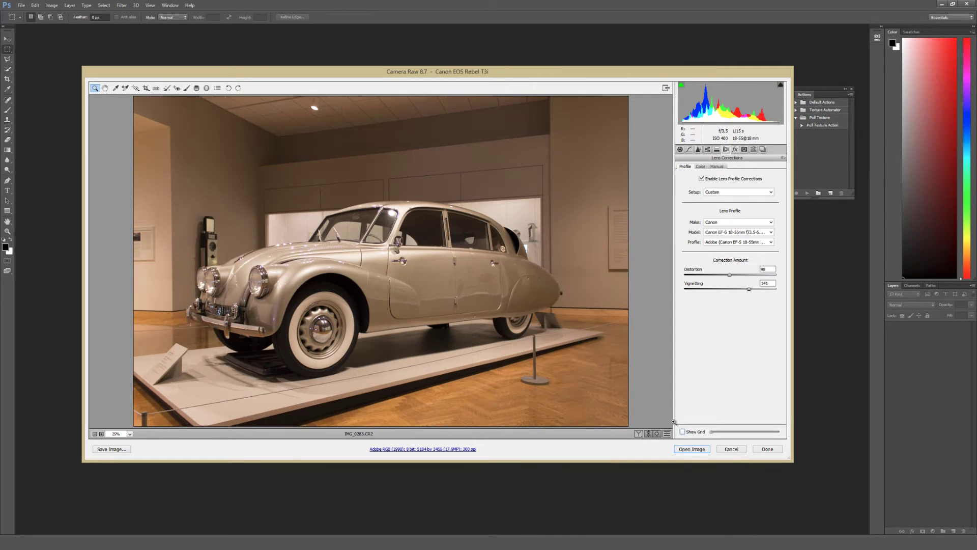
left_click(730, 276)
left_click_drag(730, 275, 684, 276)
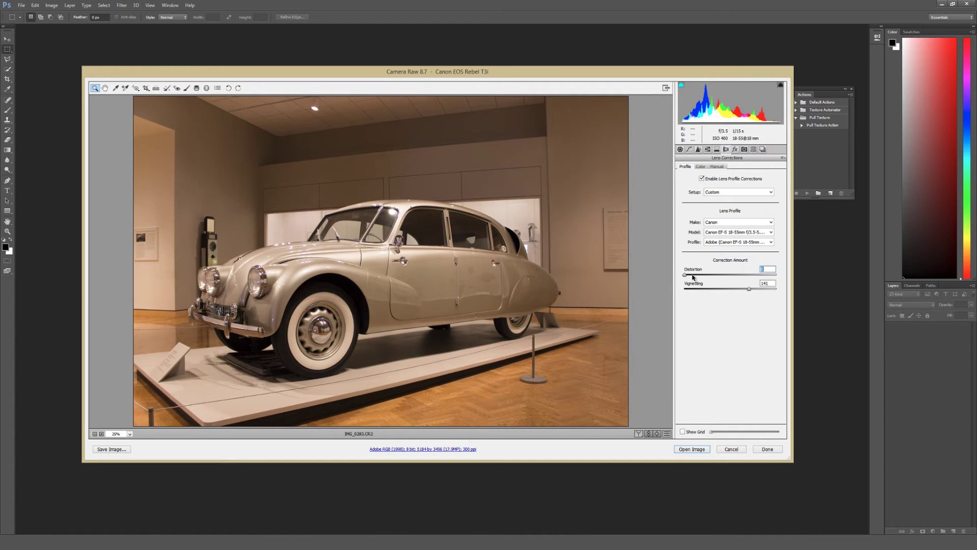
left_click_drag(686, 276, 790, 279)
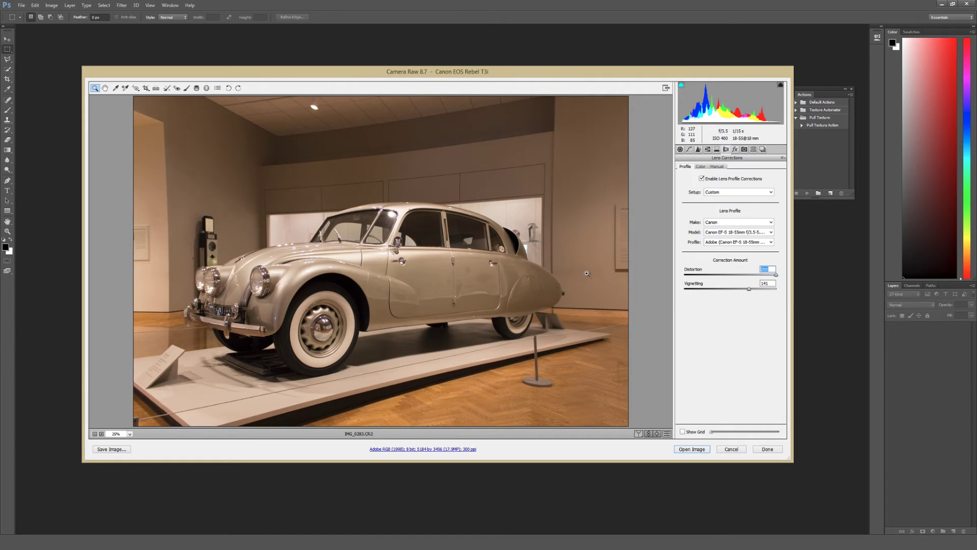
left_click(756, 275)
left_click_drag(757, 276, 726, 277)
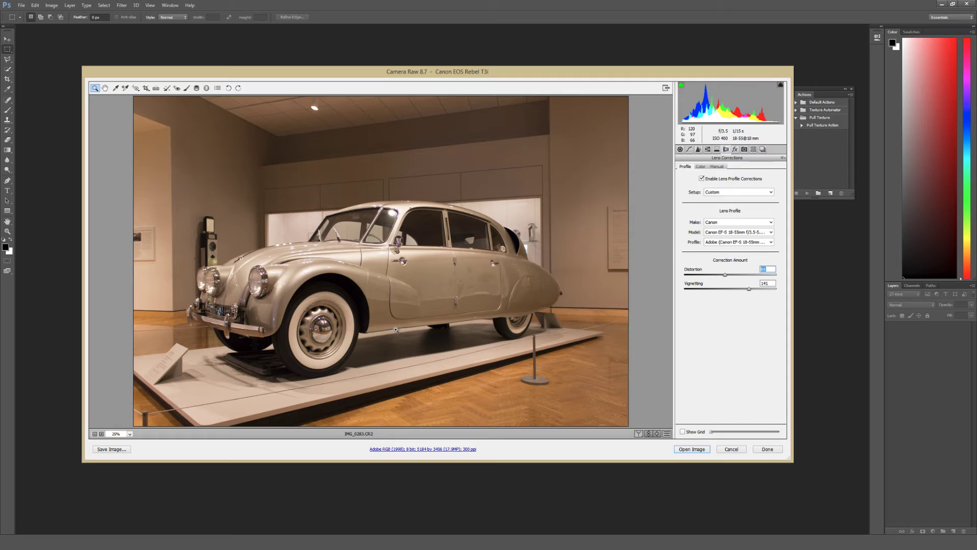
type("100")
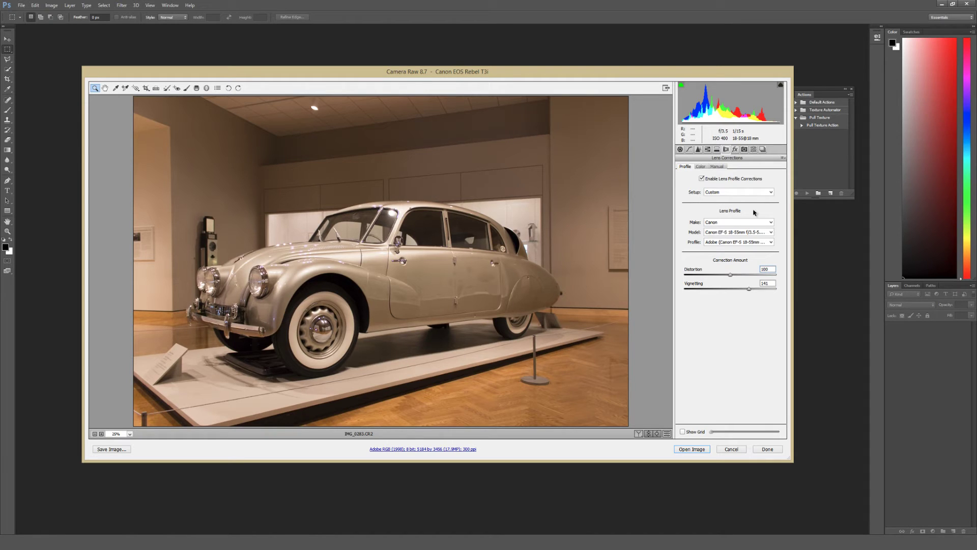
Disable lens profile corrections, then manually add +74 vignetting and a strong positive distortion
left_click(702, 179)
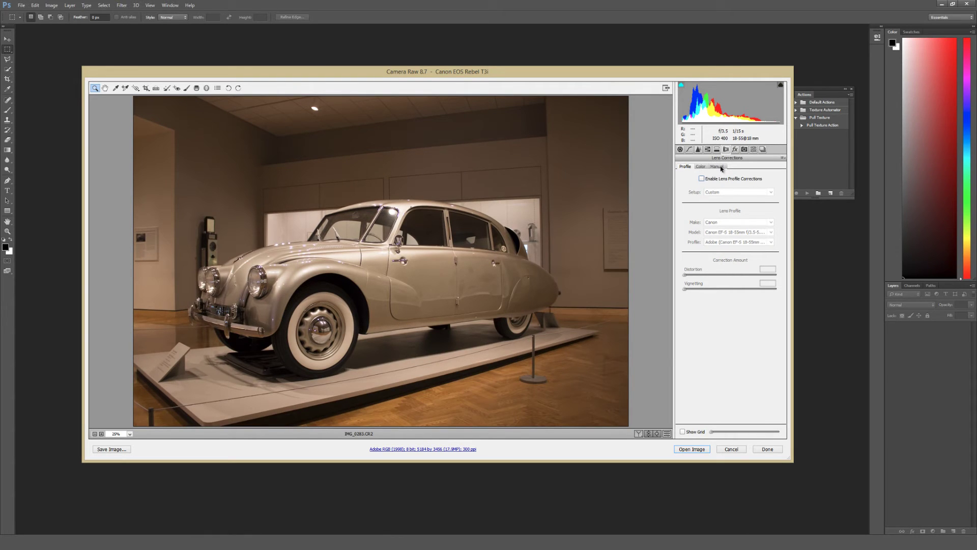
left_click(720, 168)
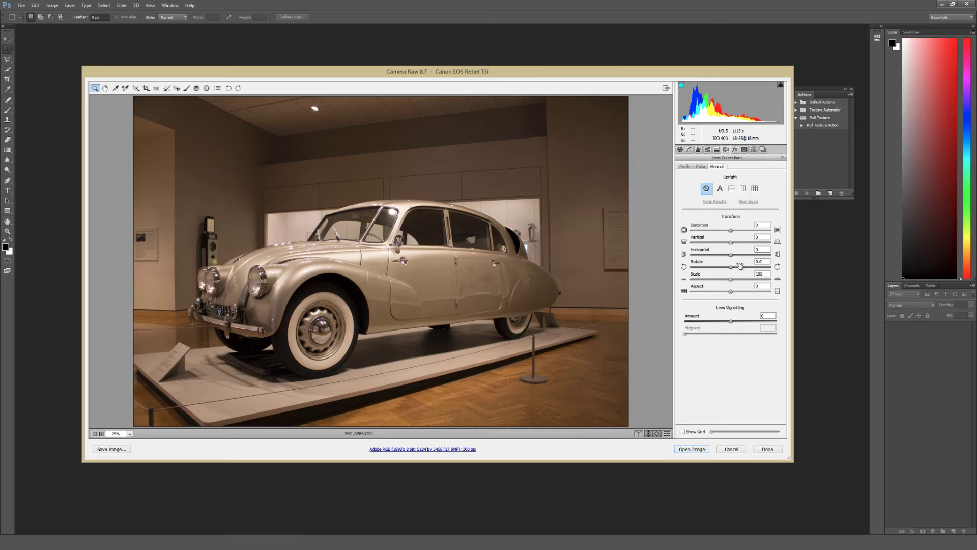
left_click_drag(730, 322, 765, 321)
left_click(703, 200)
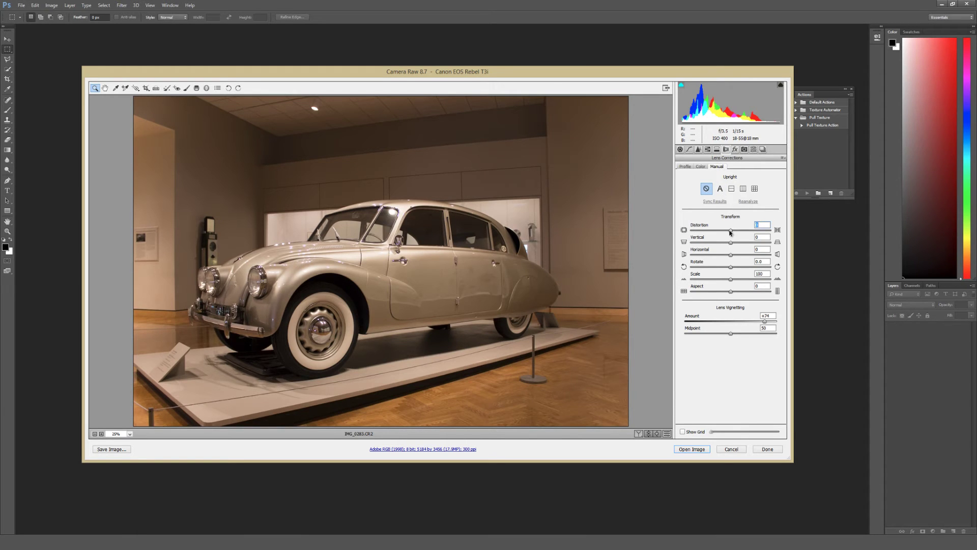
mouse_move(731, 232)
left_mouse_down()
mouse_move(711, 231)
mouse_move(747, 230)
left_mouse_up()
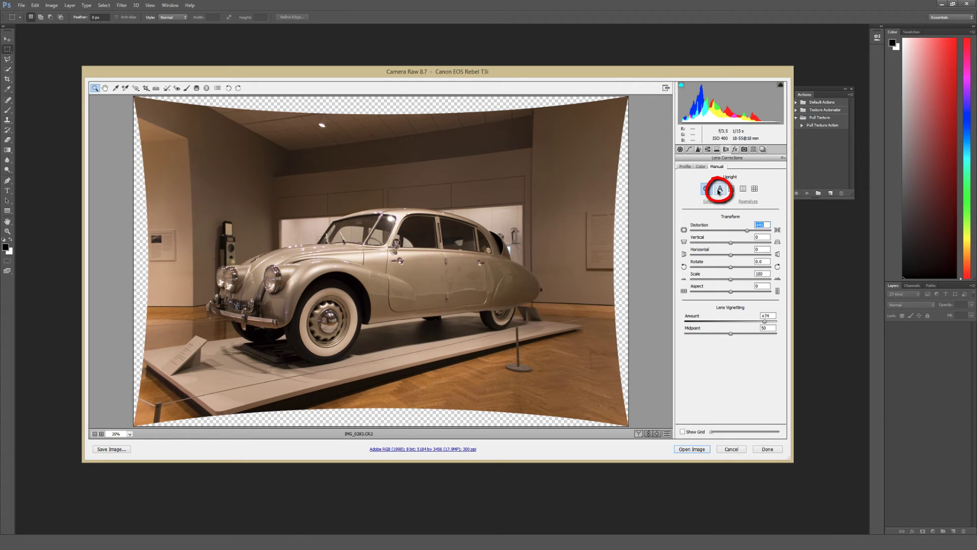
Apply Auto Upright, ease Distortion to +11 and set Vertical perspective to -27
left_click(719, 192)
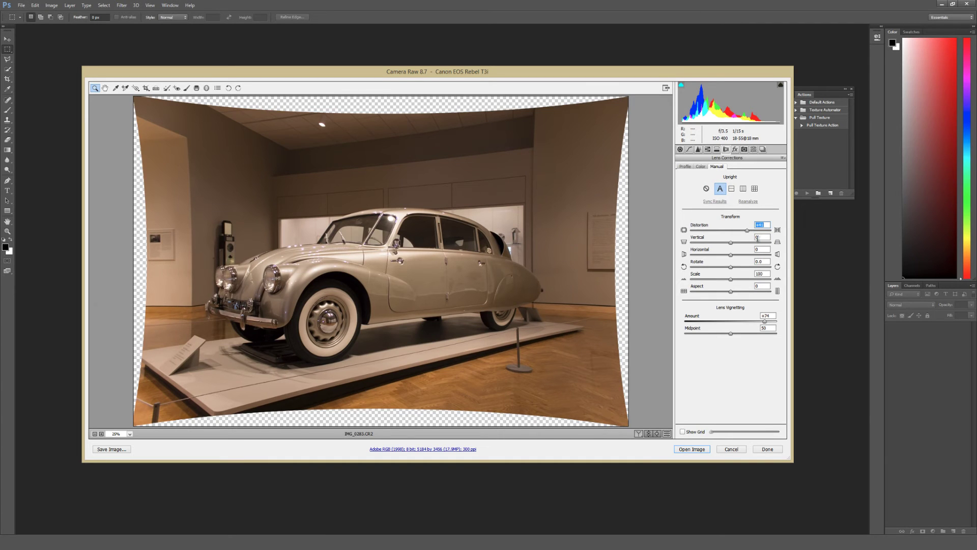
left_click_drag(748, 233, 736, 234)
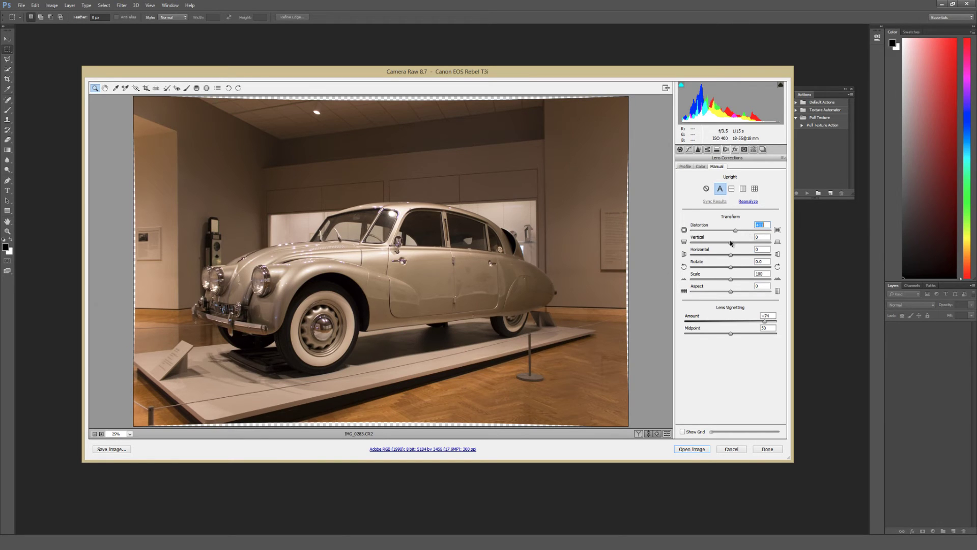
left_click(734, 247)
left_click_drag(731, 244, 721, 245)
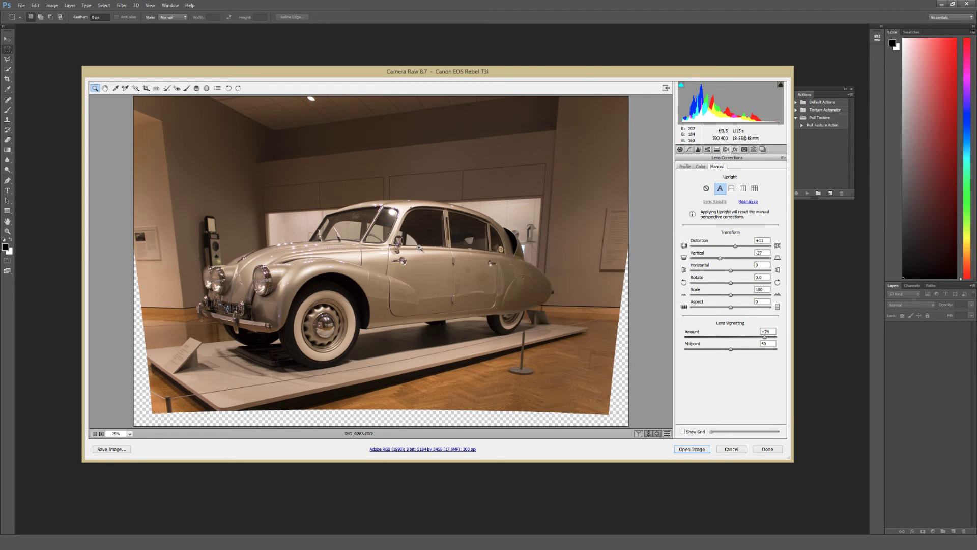
Set the manual Distortion amount to +5
left_click_drag(767, 239, 755, 242)
type("0")
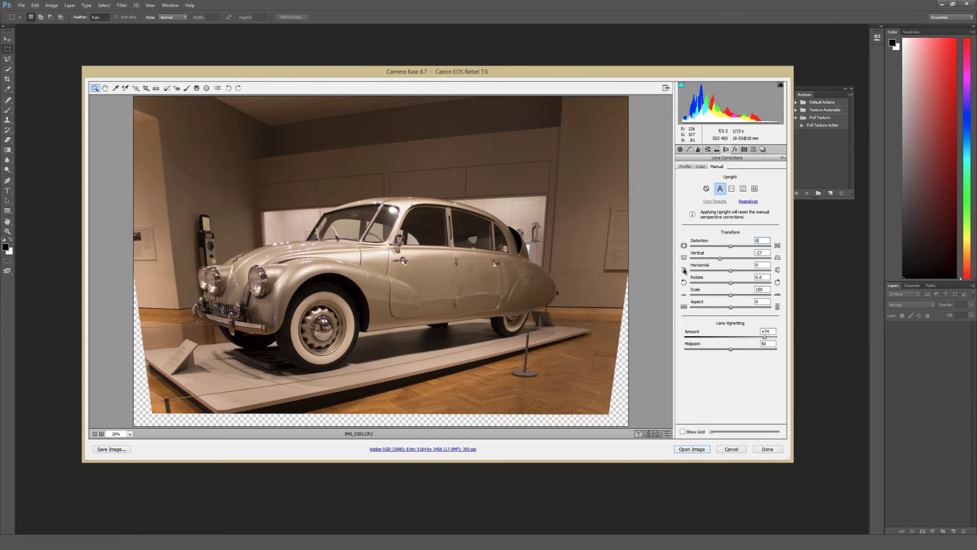
type("5")
key("Return")
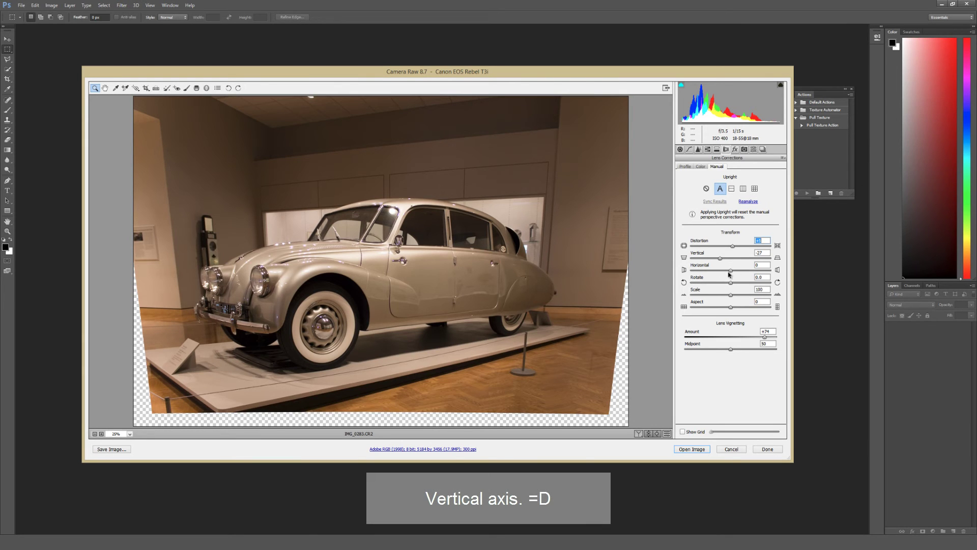
Set Horizontal to +11, Rotate to +0.2 and Scale to 117, leaving Aspect at 0
mouse_move(731, 270)
left_mouse_down()
mouse_move(718, 270)
mouse_move(740, 270)
mouse_move(723, 271)
mouse_move(731, 273)
left_mouse_up()
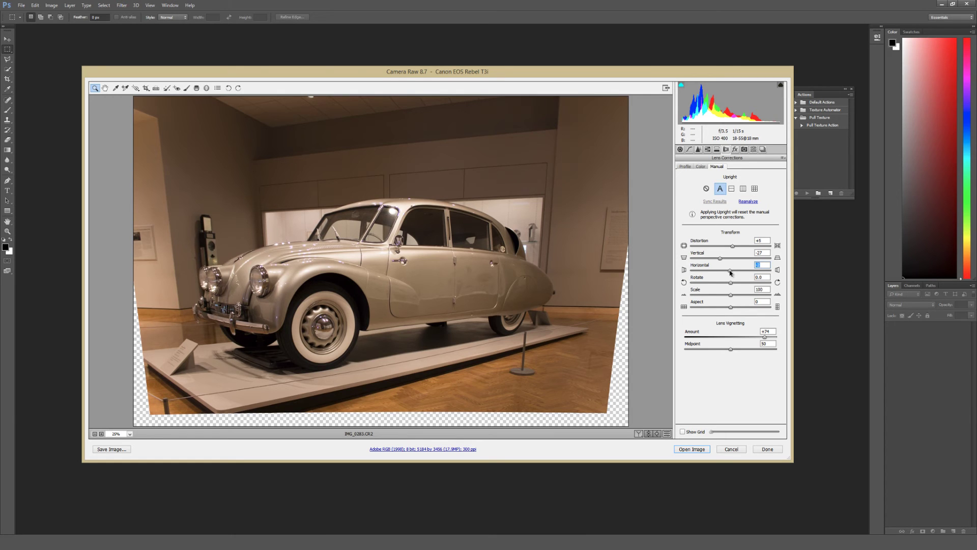
left_click_drag(731, 272, 733, 273)
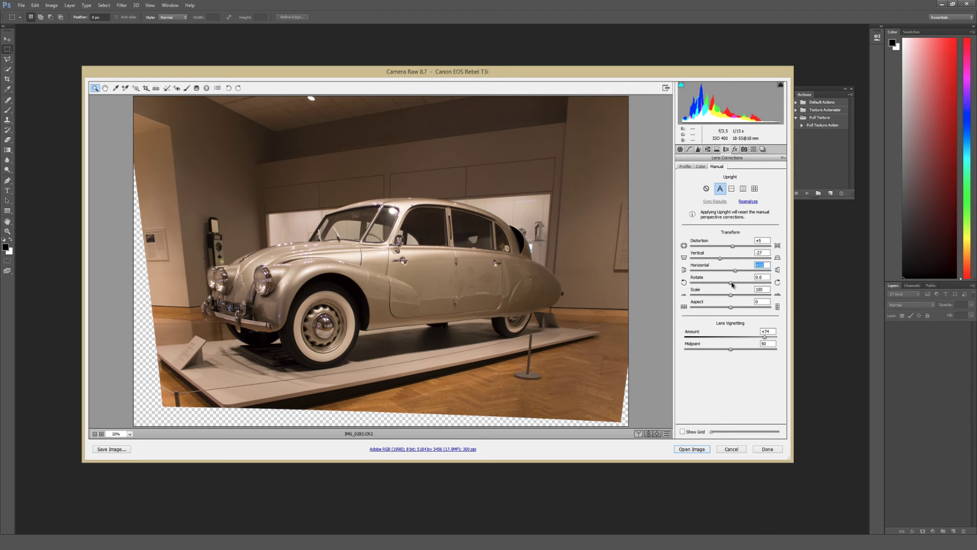
left_click_drag(732, 283, 731, 283)
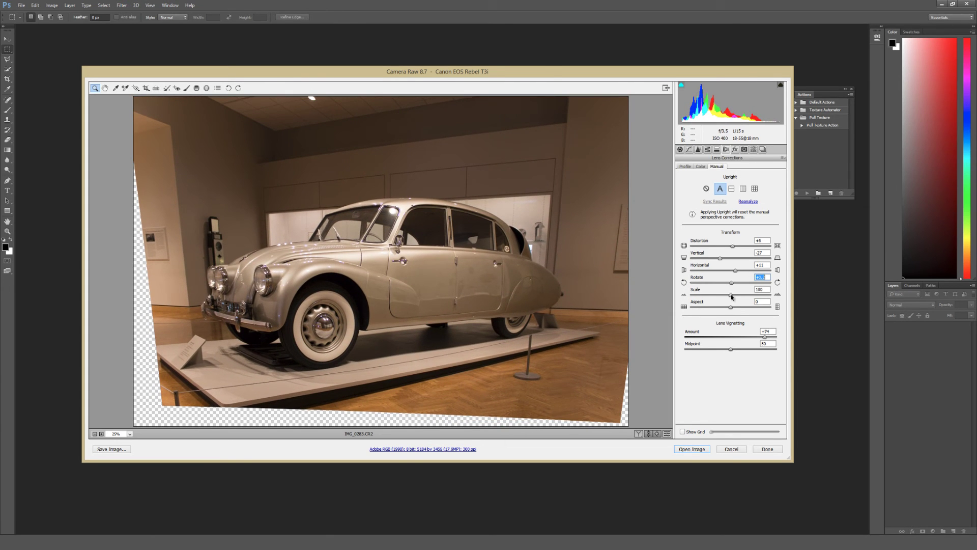
mouse_move(731, 297)
left_mouse_down()
mouse_move(723, 298)
mouse_move(742, 299)
mouse_move(730, 301)
left_mouse_up()
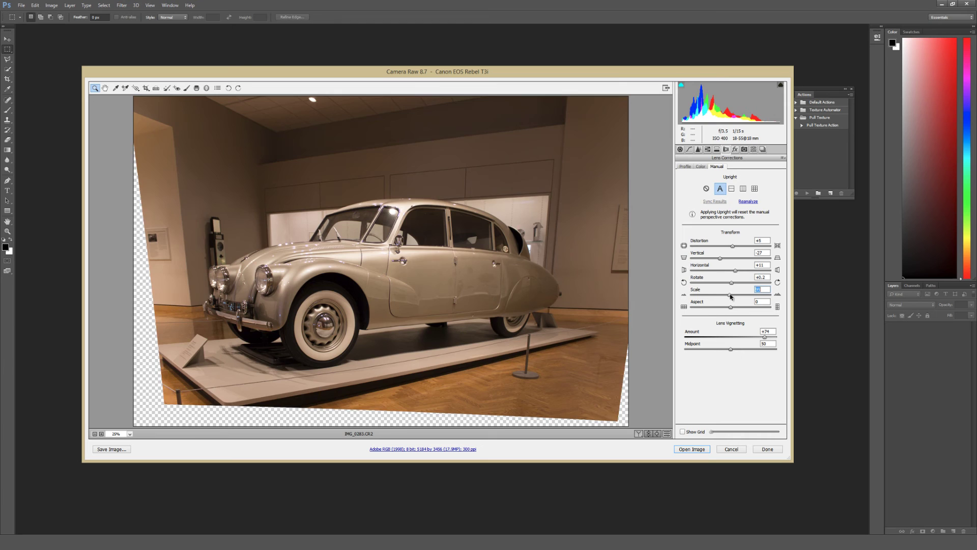
left_click_drag(731, 296, 745, 297)
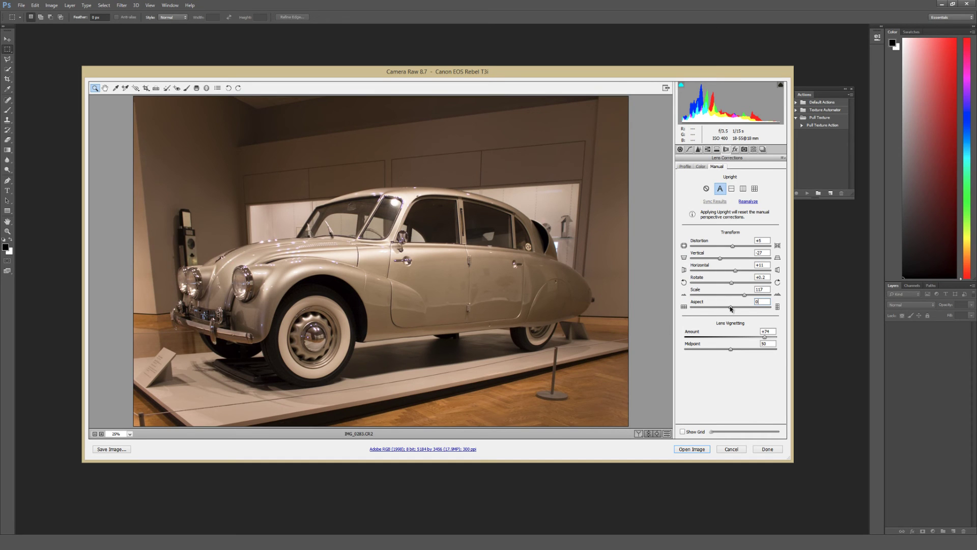
left_click_drag(731, 308, 757, 309)
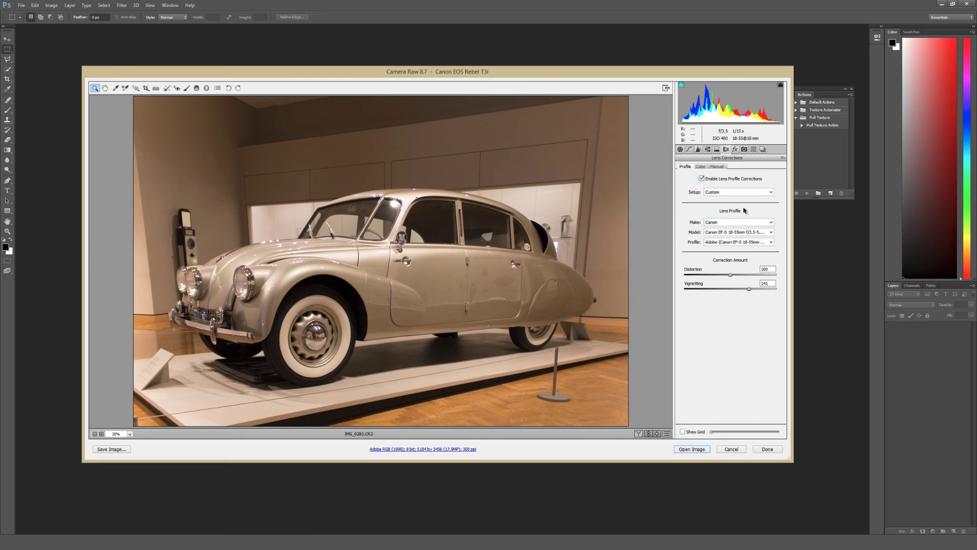
key("Tab")
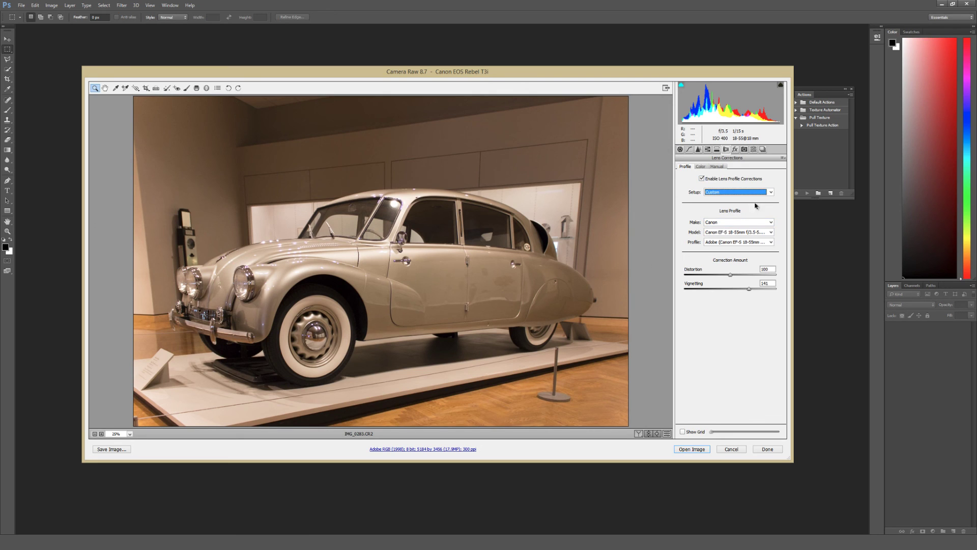
left_click(771, 194)
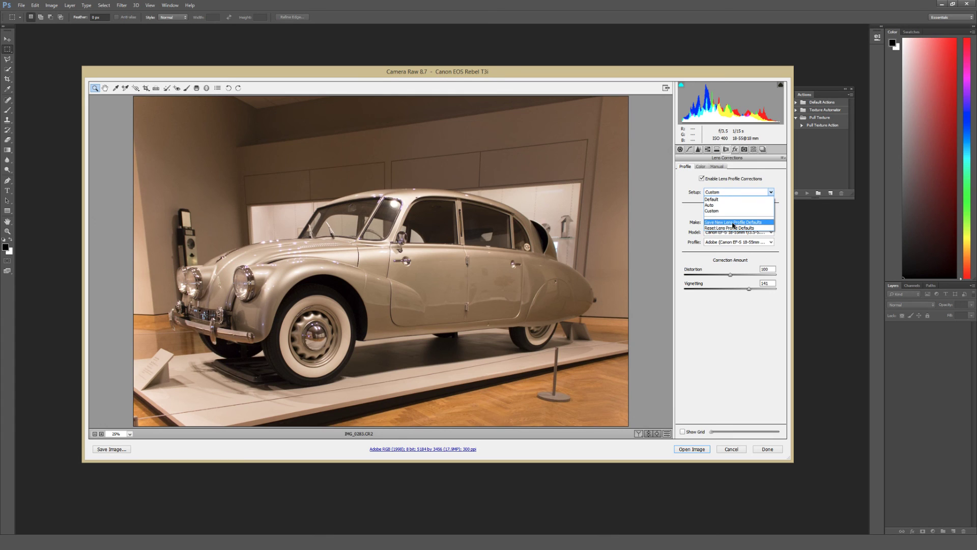
left_click(646, 191)
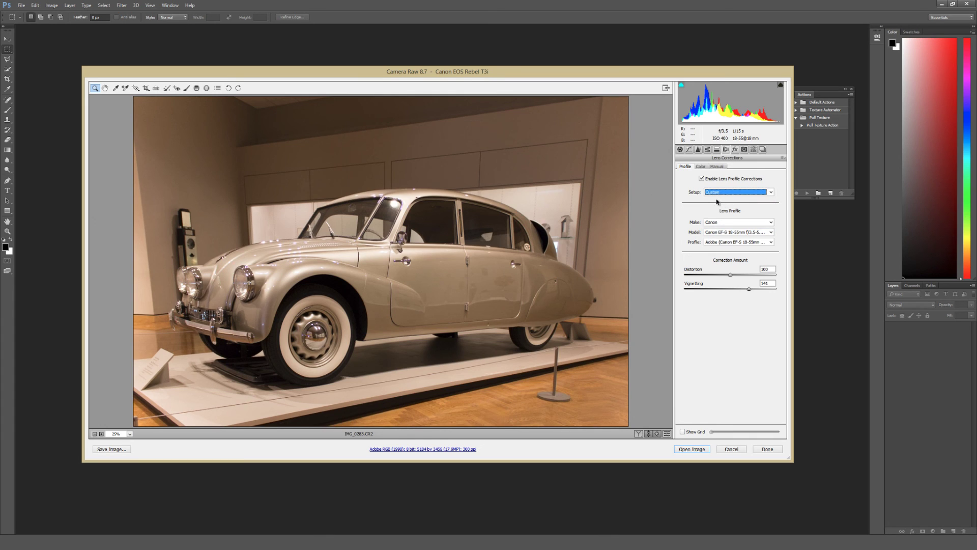